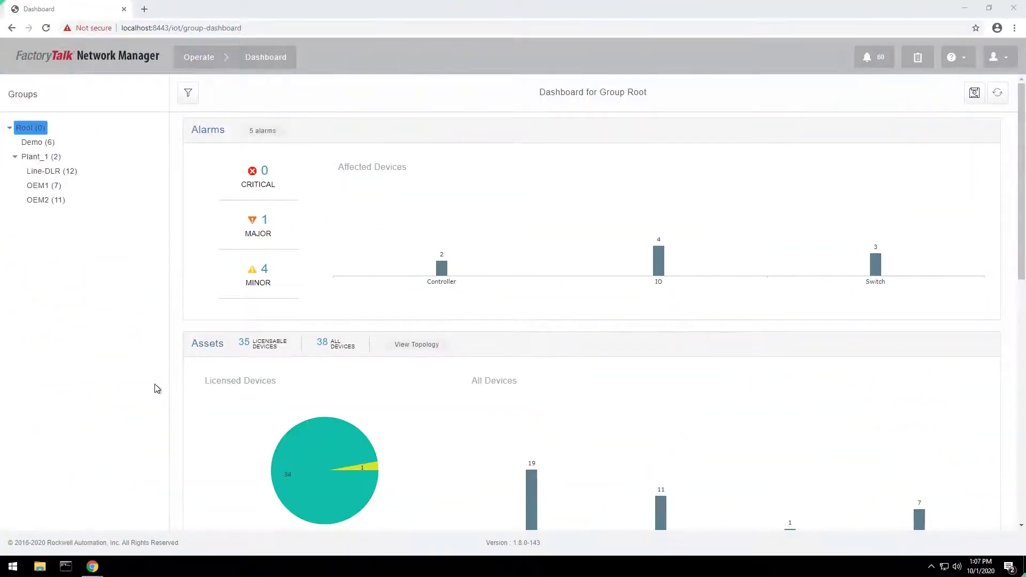
left_click(230, 58)
left_click(156, 70)
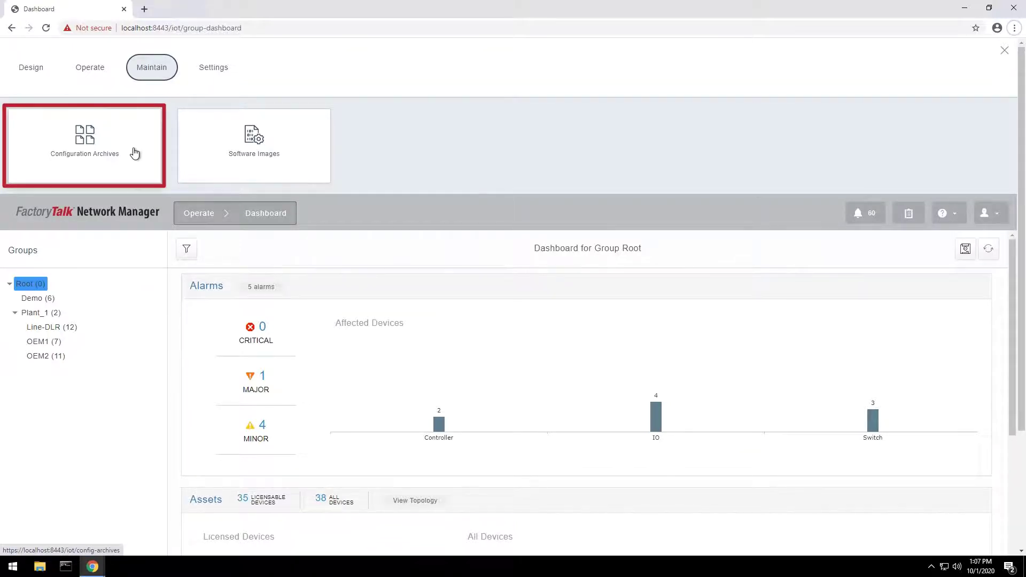
left_click(135, 154)
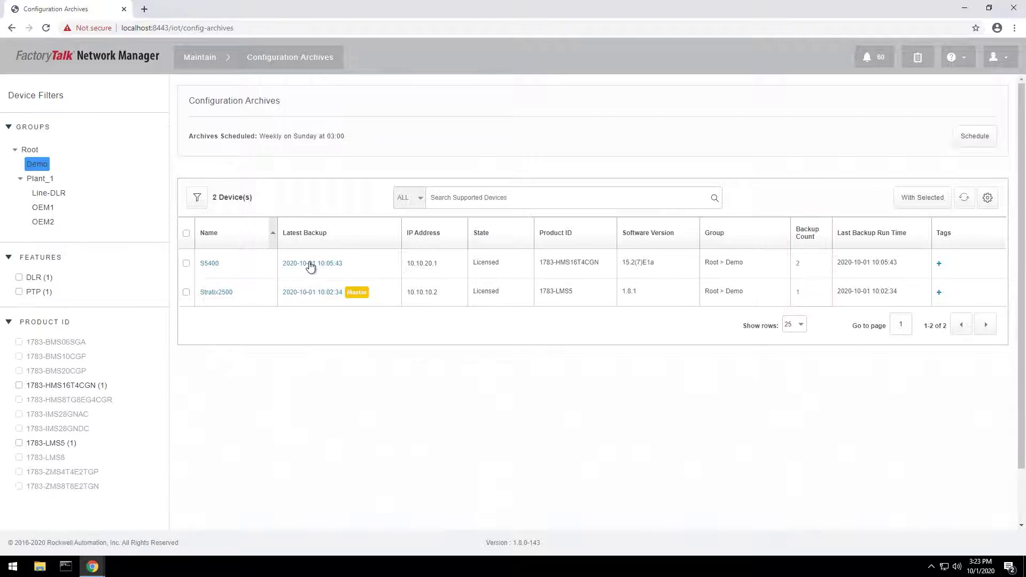
left_click(310, 264)
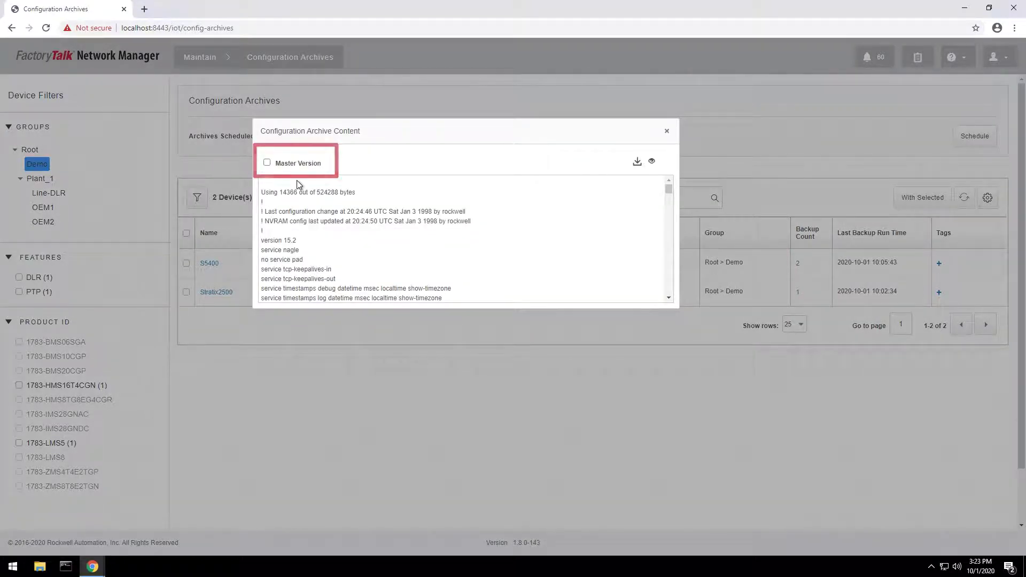
left_click(637, 165)
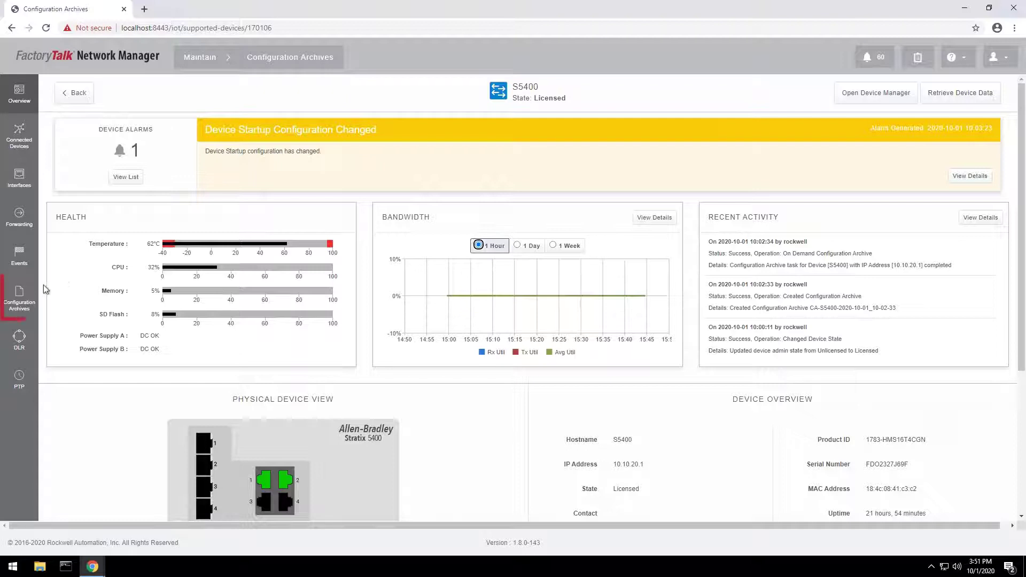
Compare the S5400's two configuration archives with a Configuration Diff and review the differing lines.
left_click(15, 304)
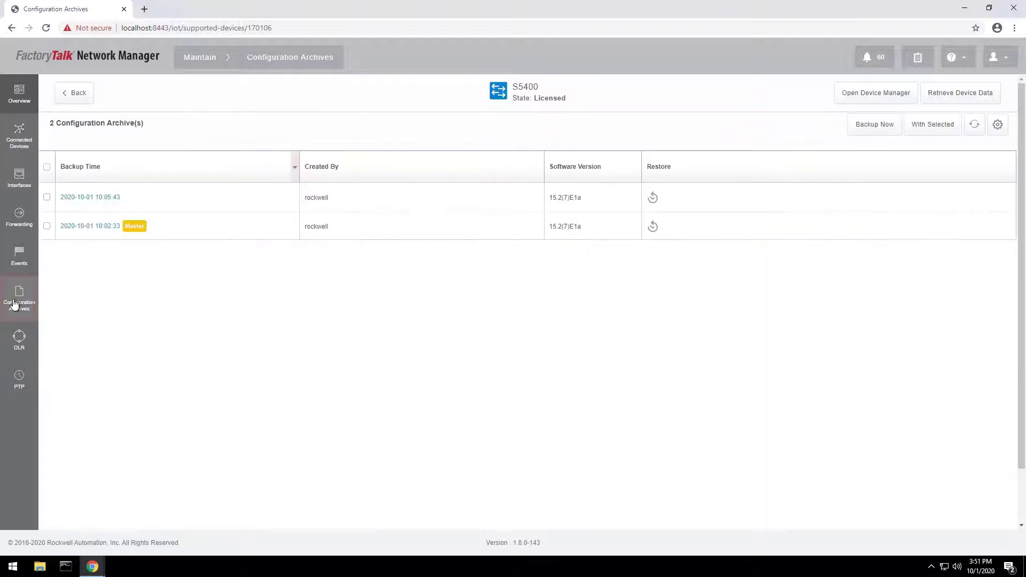
left_click(47, 168)
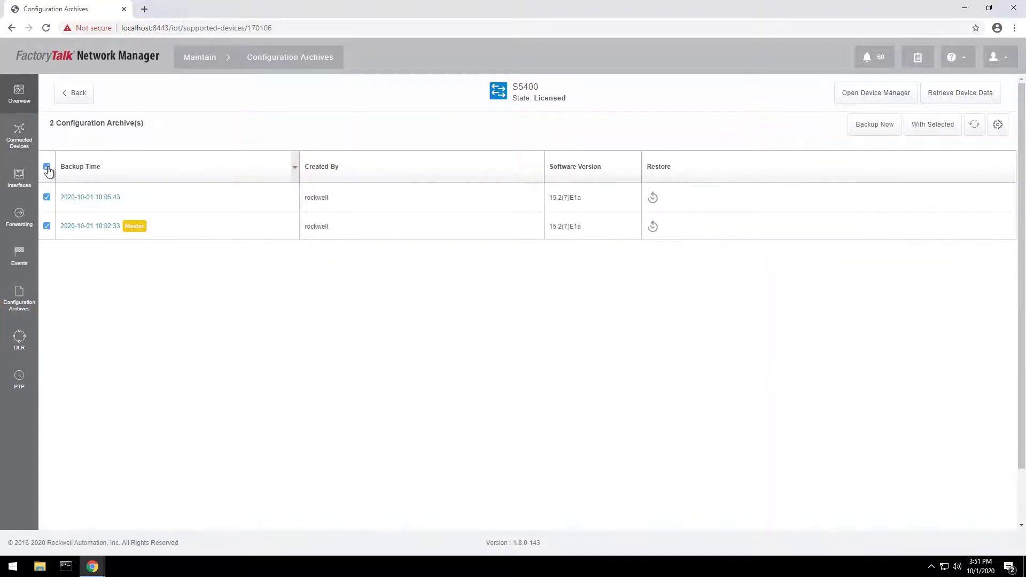
left_click(918, 127)
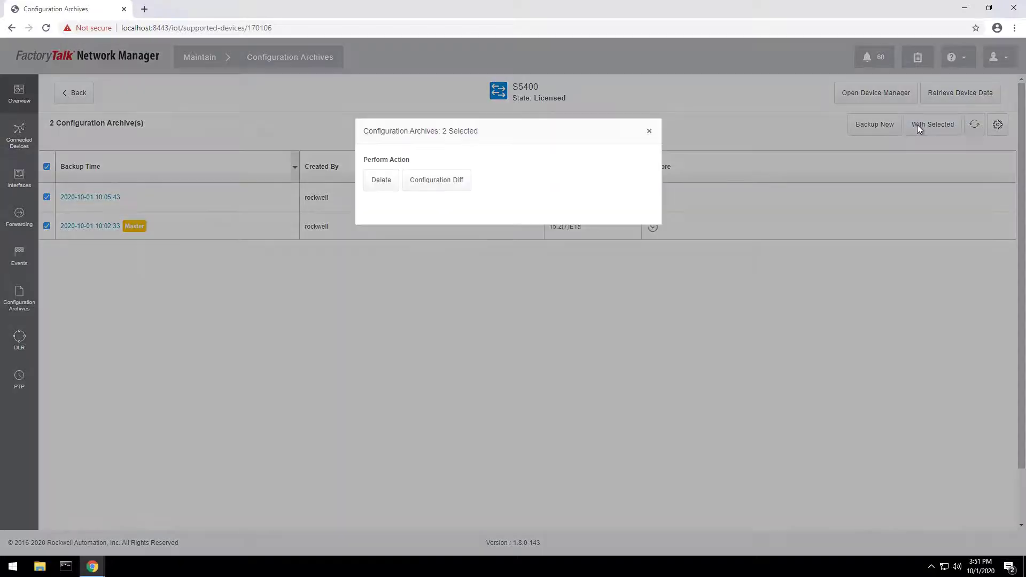
left_click(451, 187)
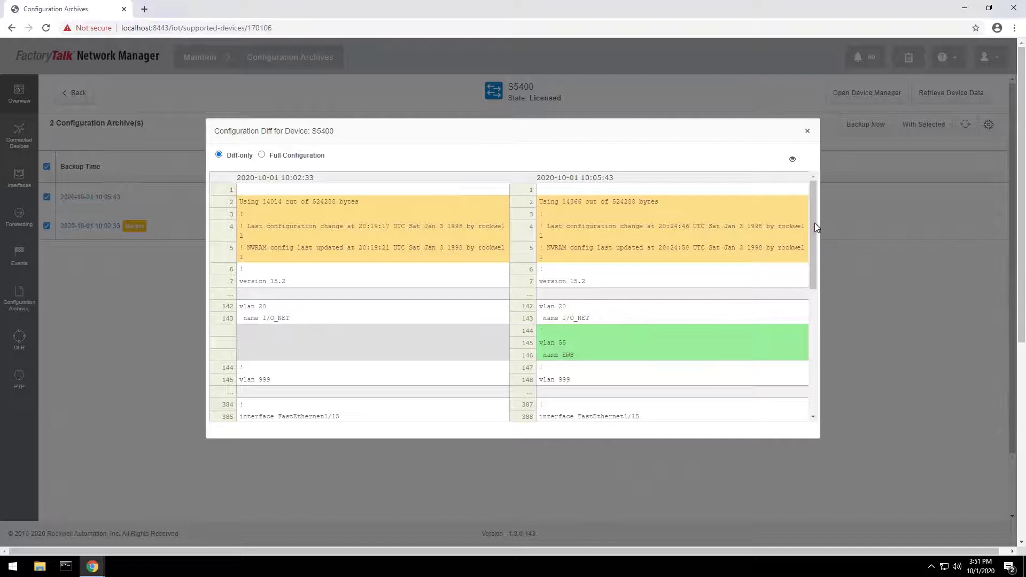
left_click_drag(814, 227, 834, 307)
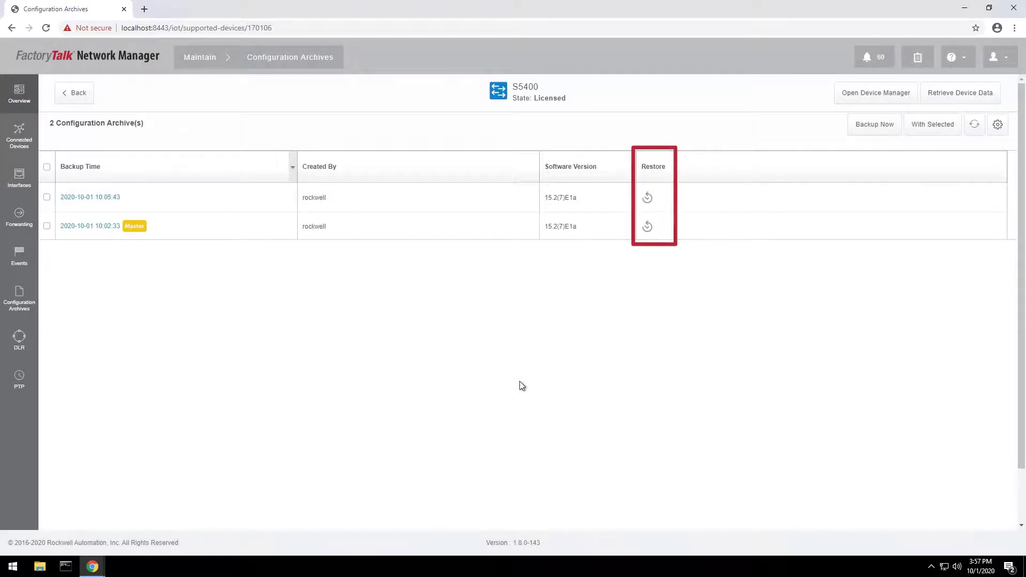
left_click(647, 227)
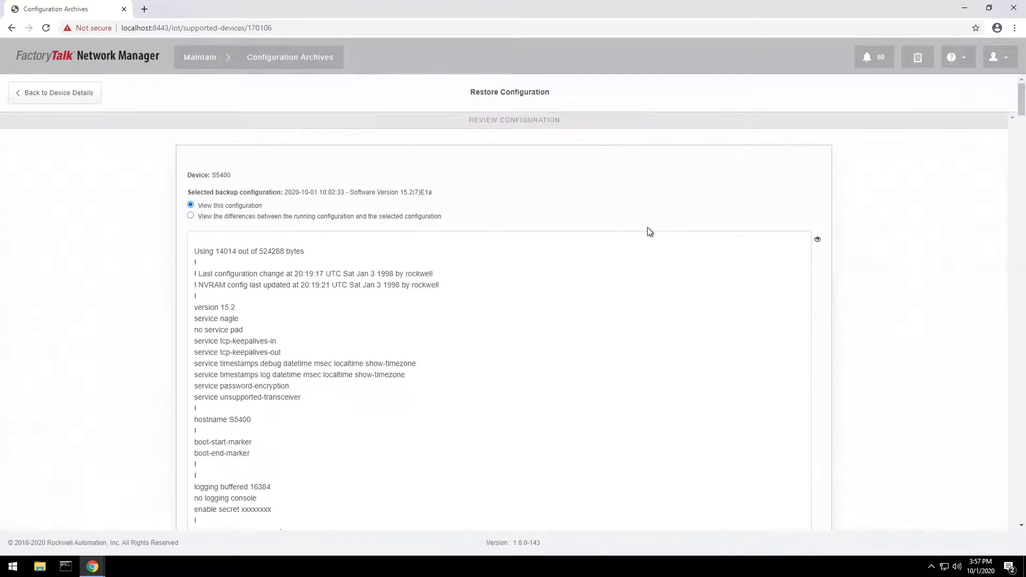
left_click(190, 216)
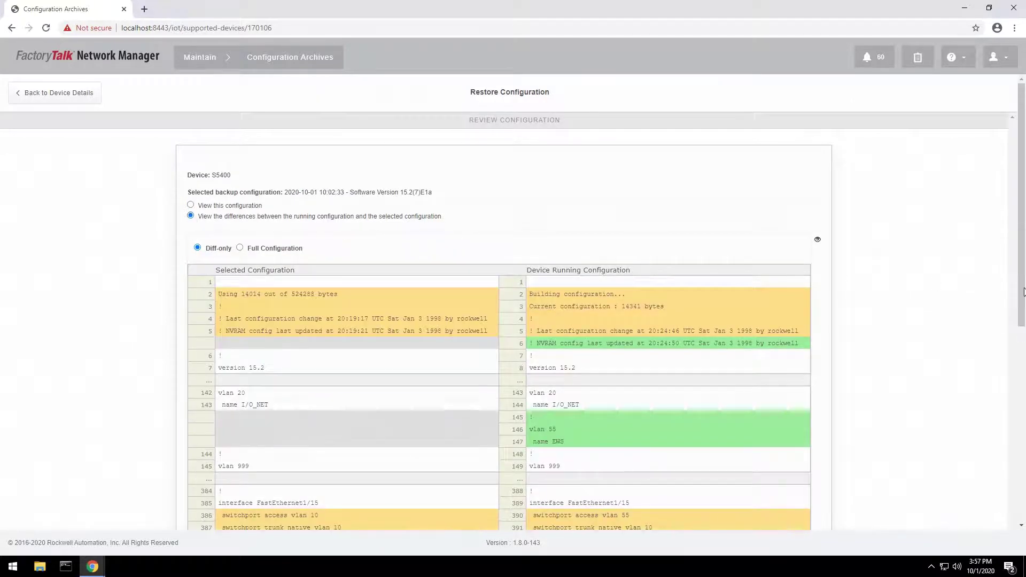
left_click_drag(1021, 291, 1024, 490)
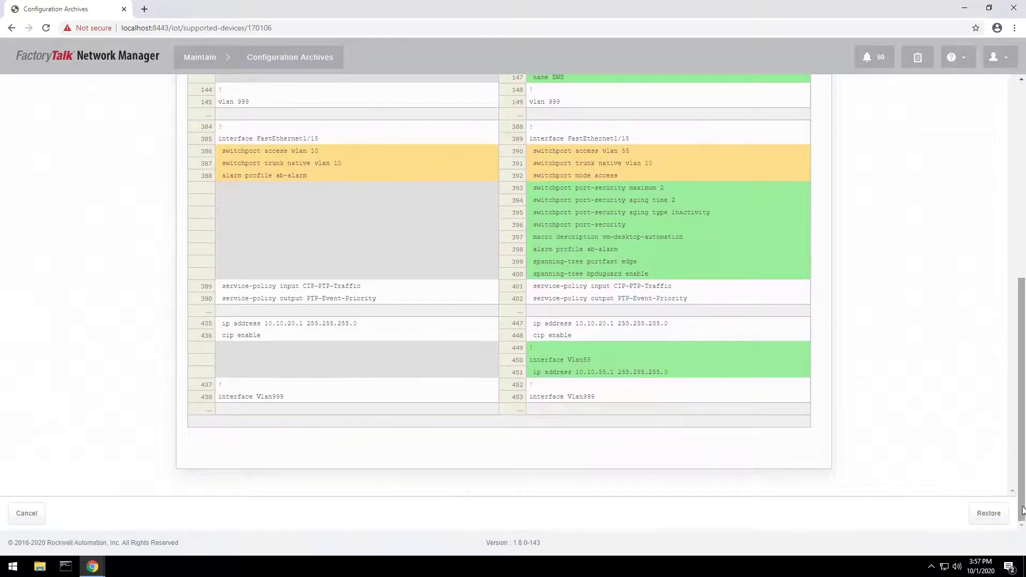
left_click(989, 514)
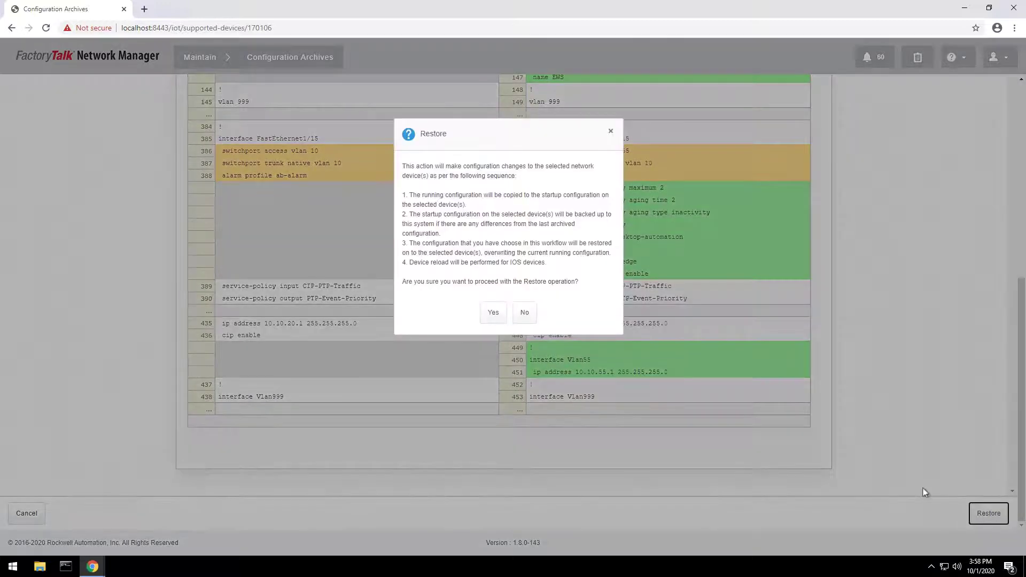
left_click(492, 315)
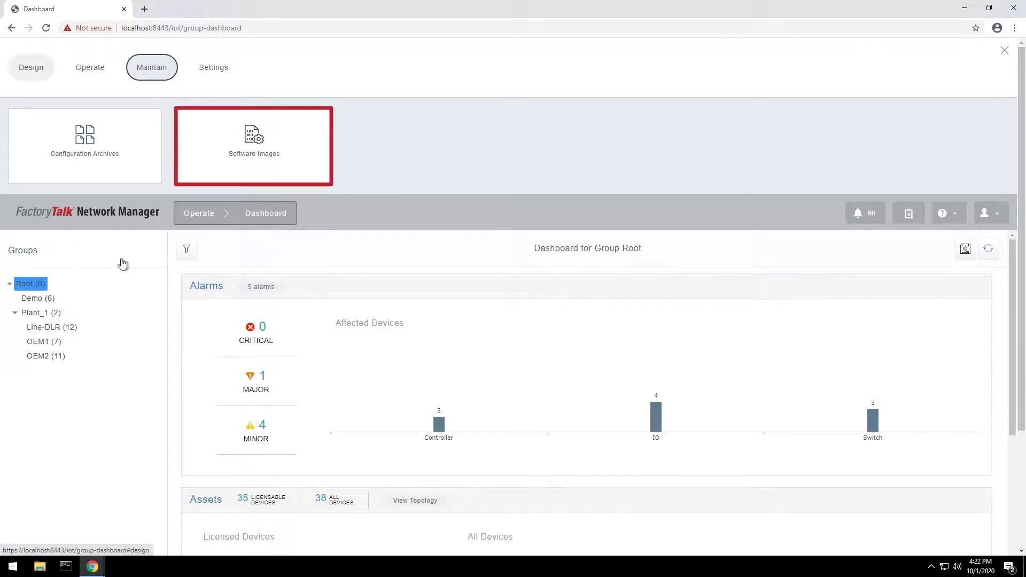
Filter the software images to the S5700 product family and start the installation of version 15.2(7)E2.
left_click(204, 167)
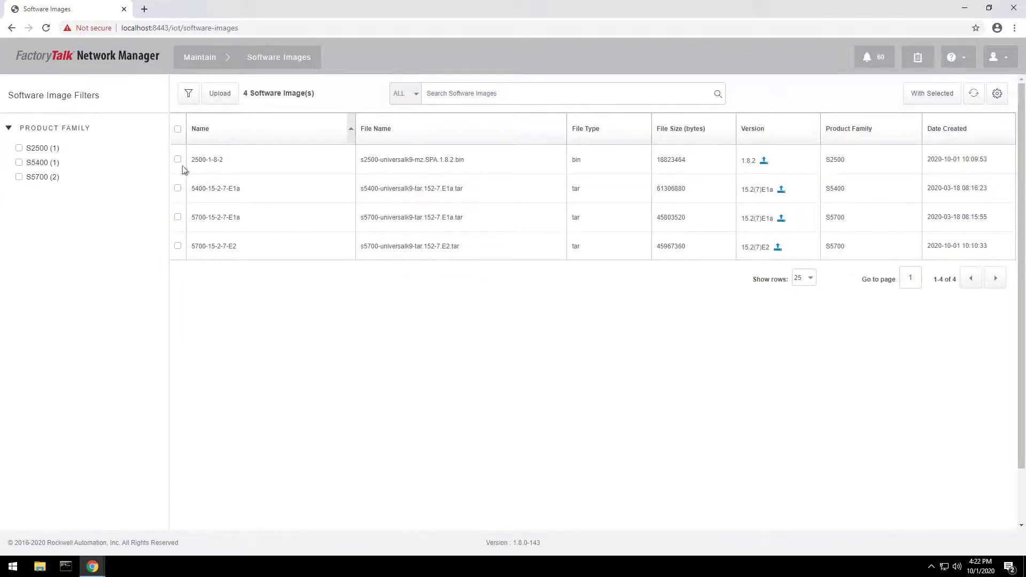
left_click(19, 178)
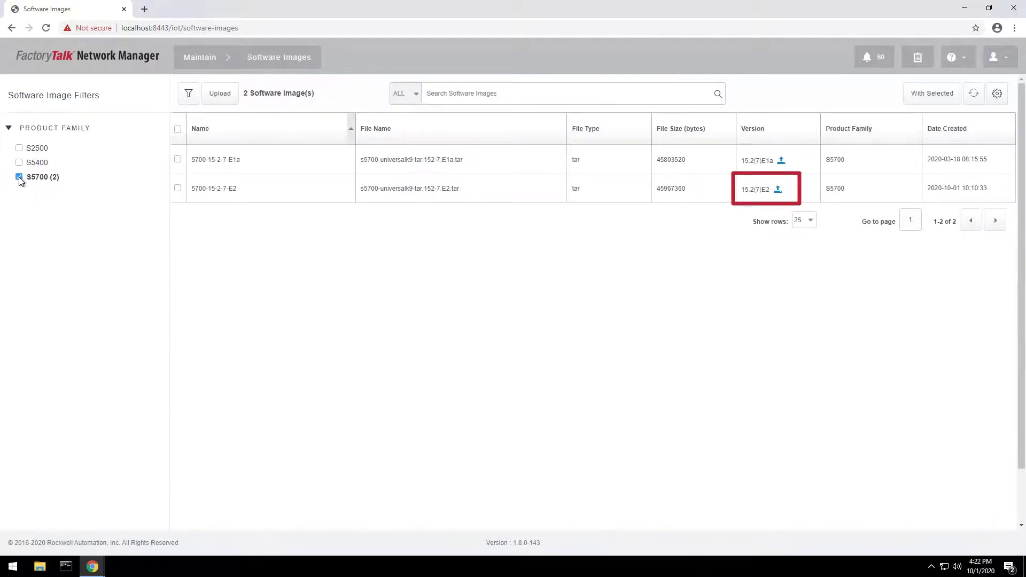
left_click(777, 190)
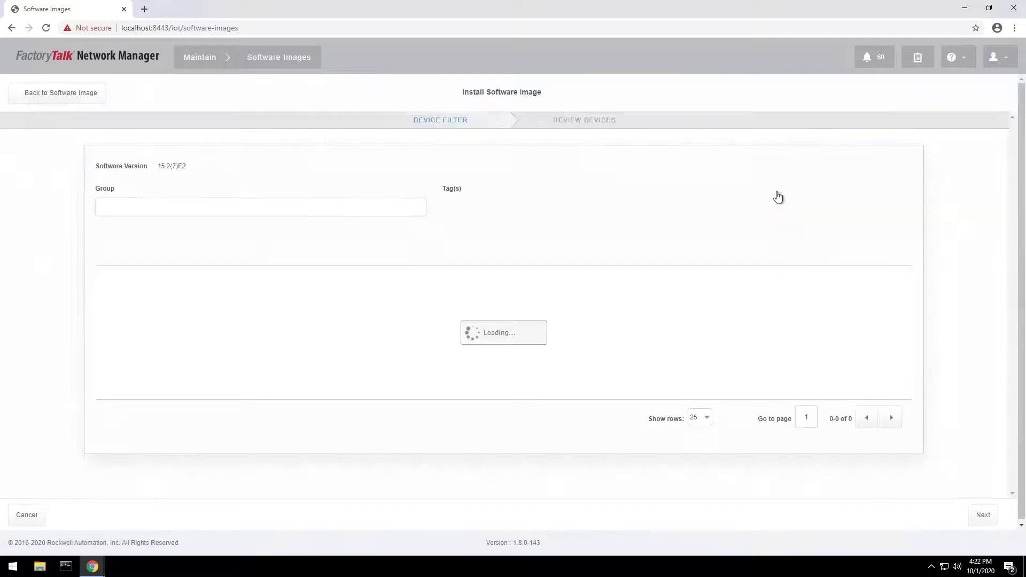
Limit the installation to the Line-DLR group and install the image on all of its listed devices.
left_click(421, 209)
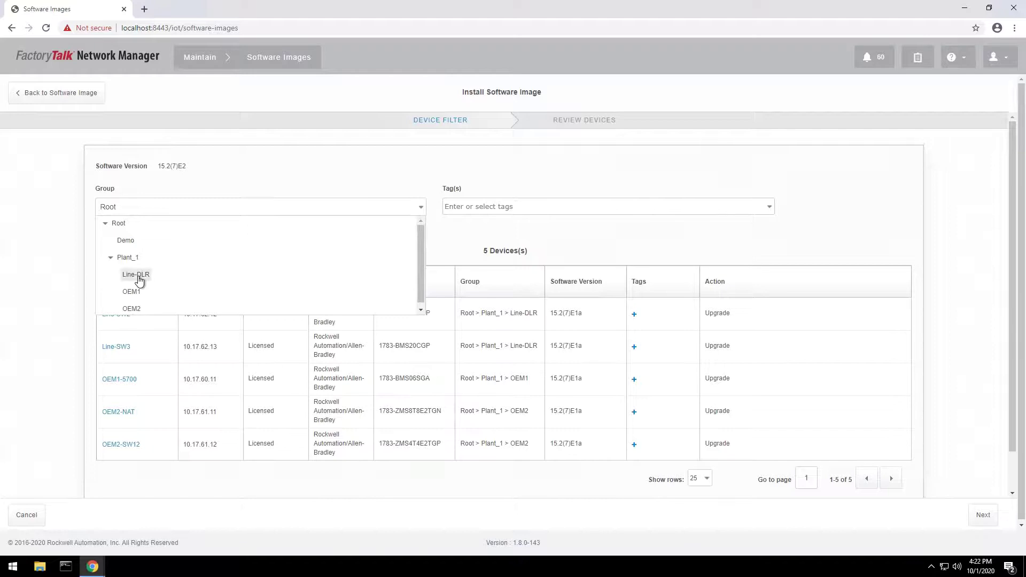
left_click(138, 274)
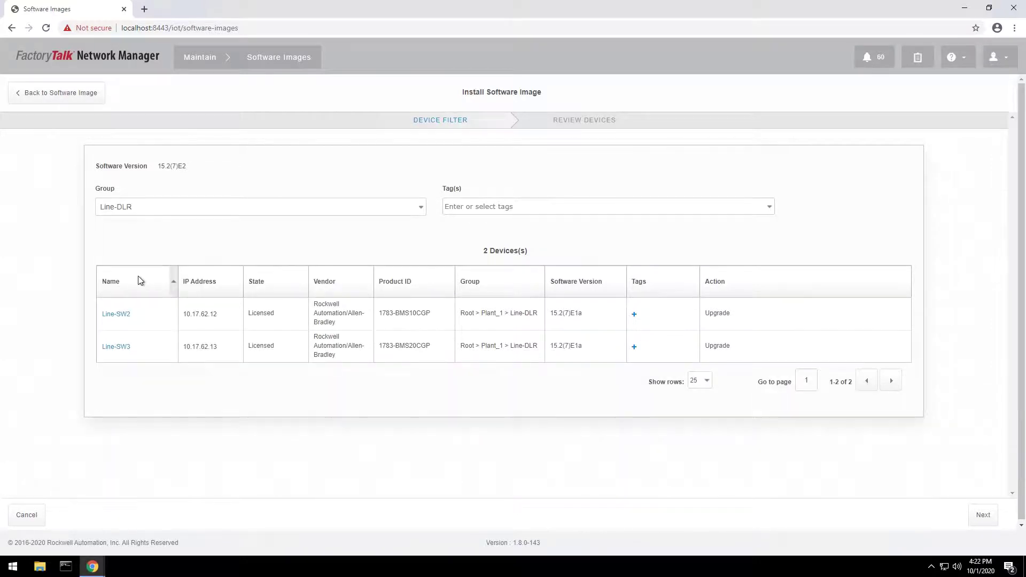
left_click(979, 515)
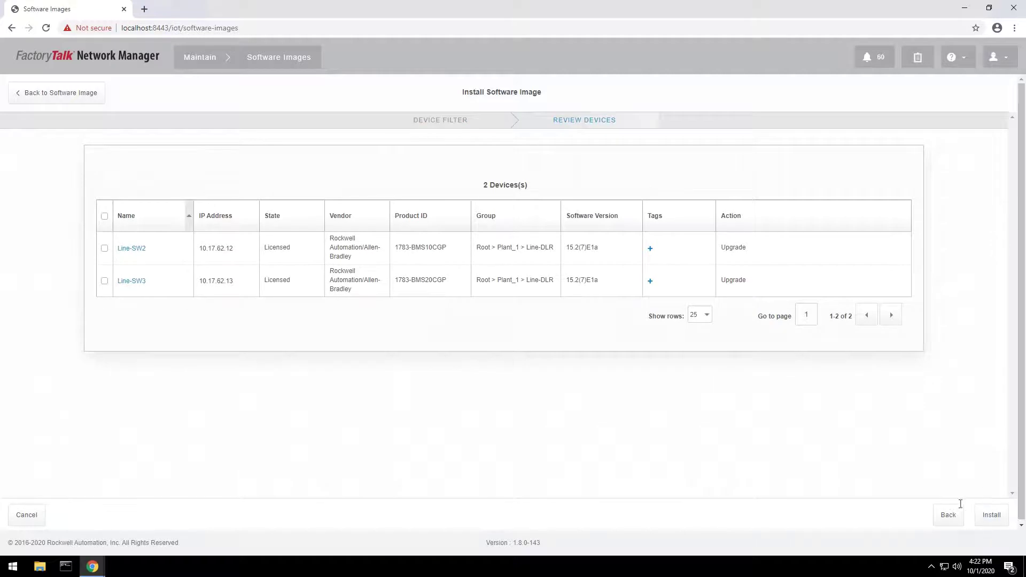
left_click(104, 216)
left_click(991, 515)
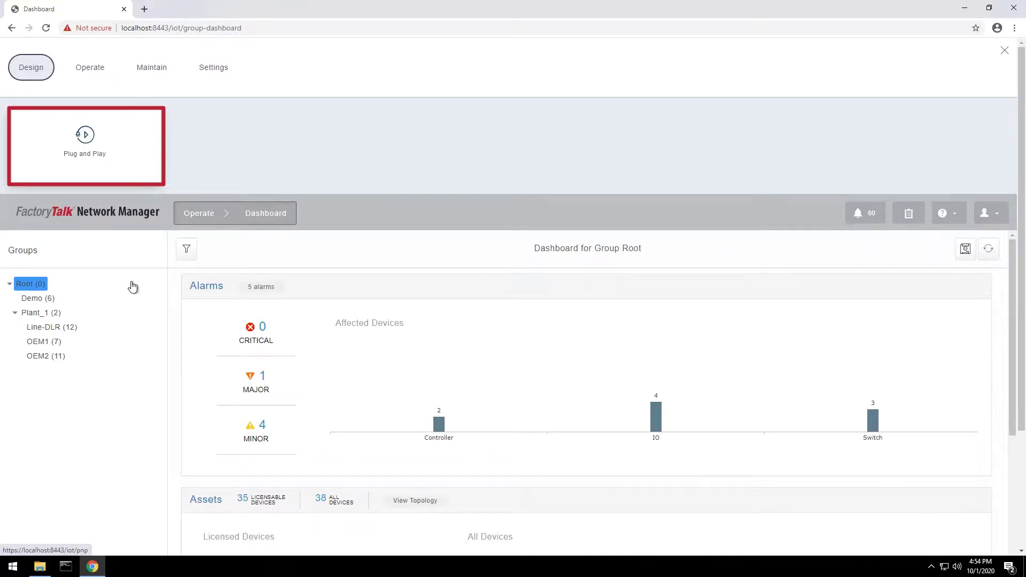
Open the Plug and Play DHCP Helper to examine its setup instructions.
left_click(133, 162)
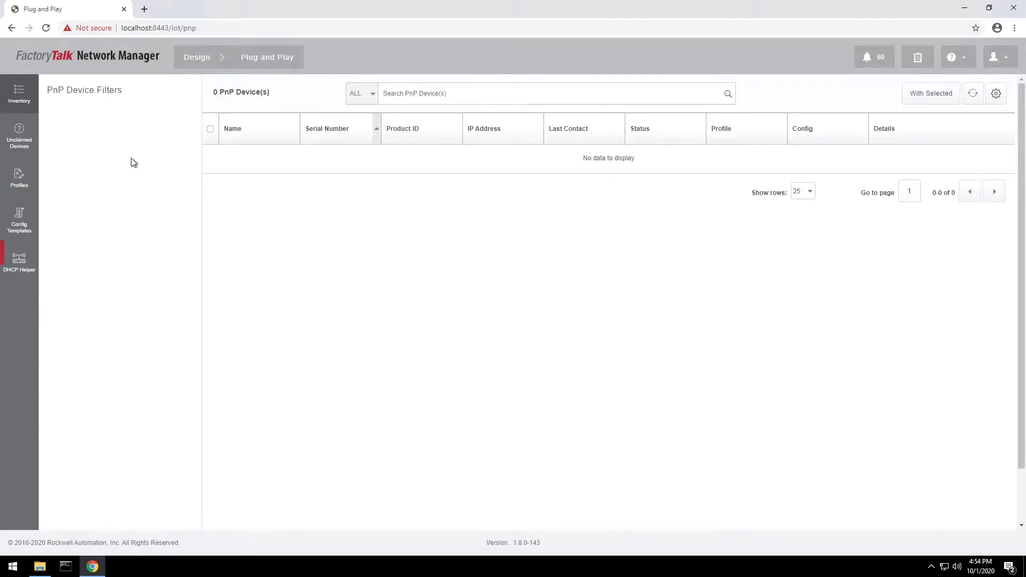
left_click(20, 264)
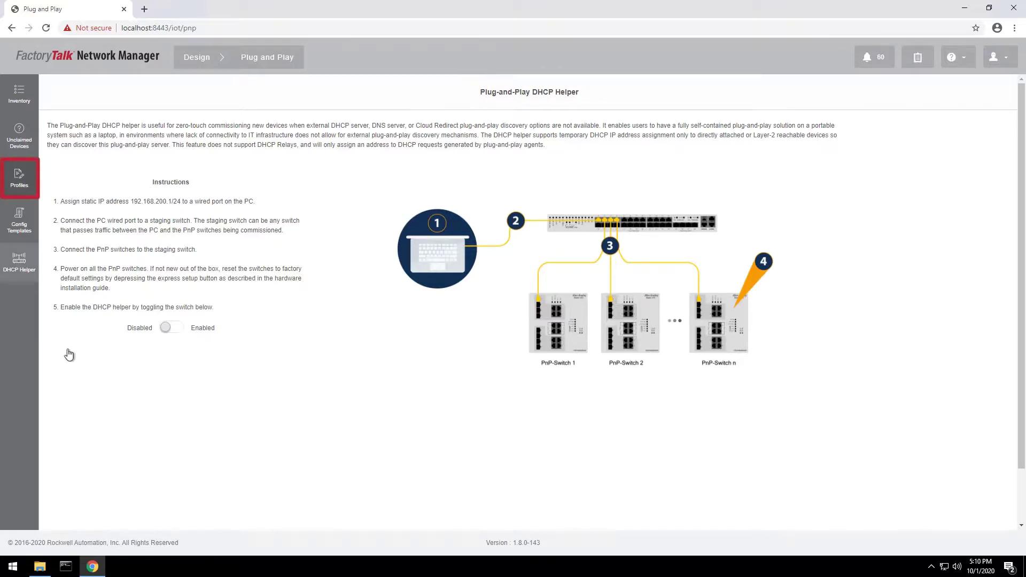
Review the OEM1-5700-site1 Plug and Play profile's attributes, device list and template values.
left_click(19, 183)
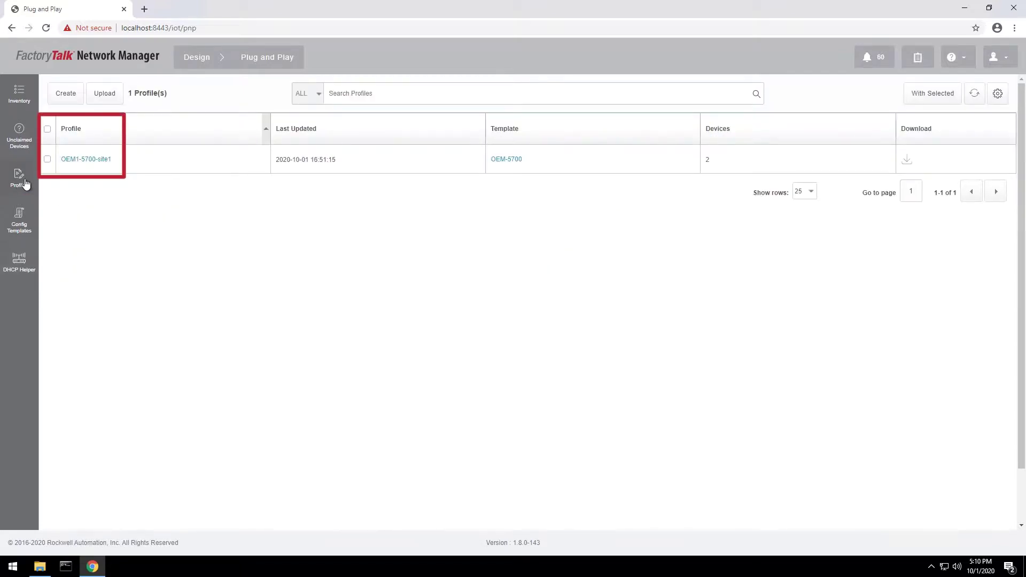
left_click(85, 160)
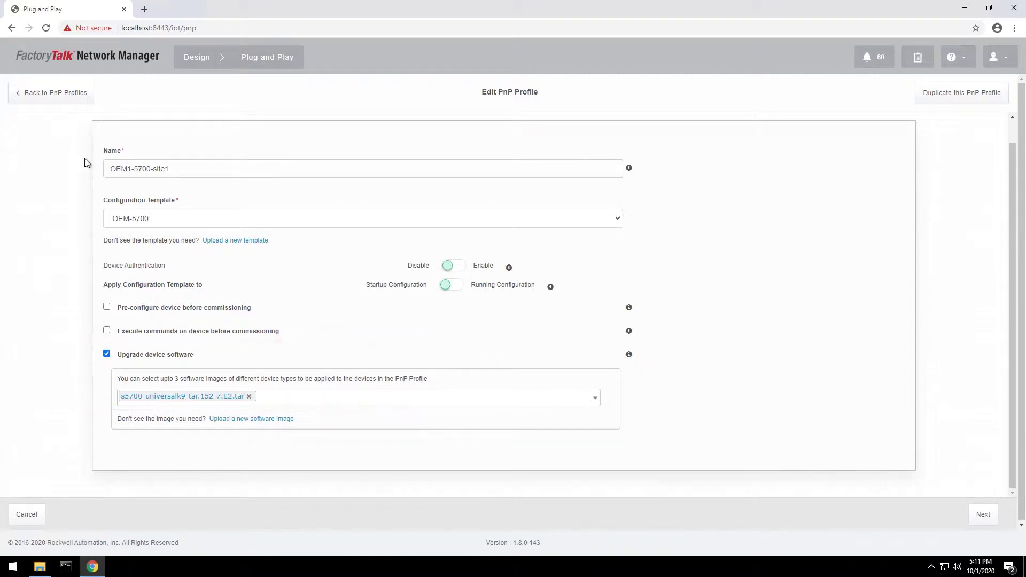
left_click(983, 516)
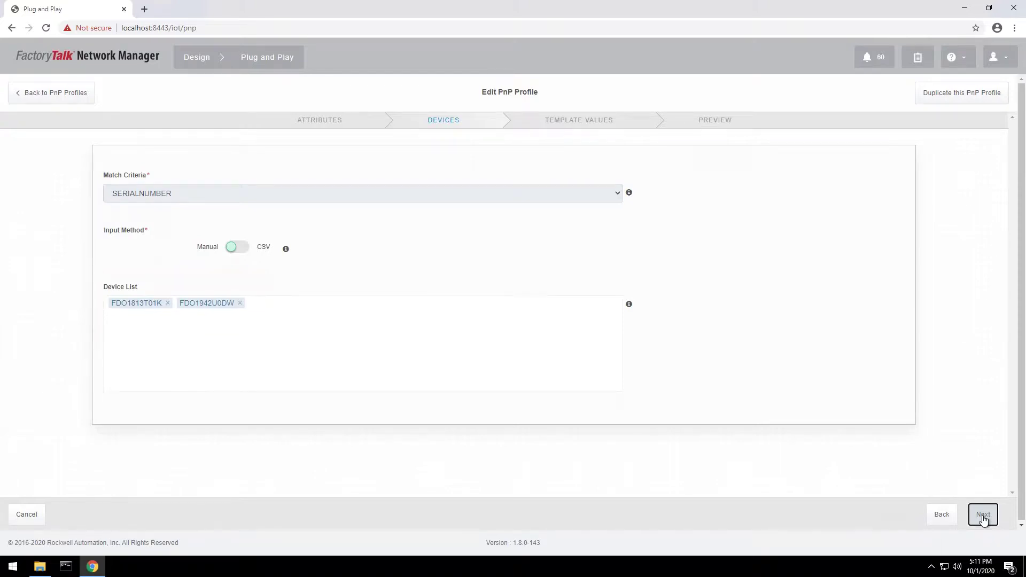
left_click(983, 516)
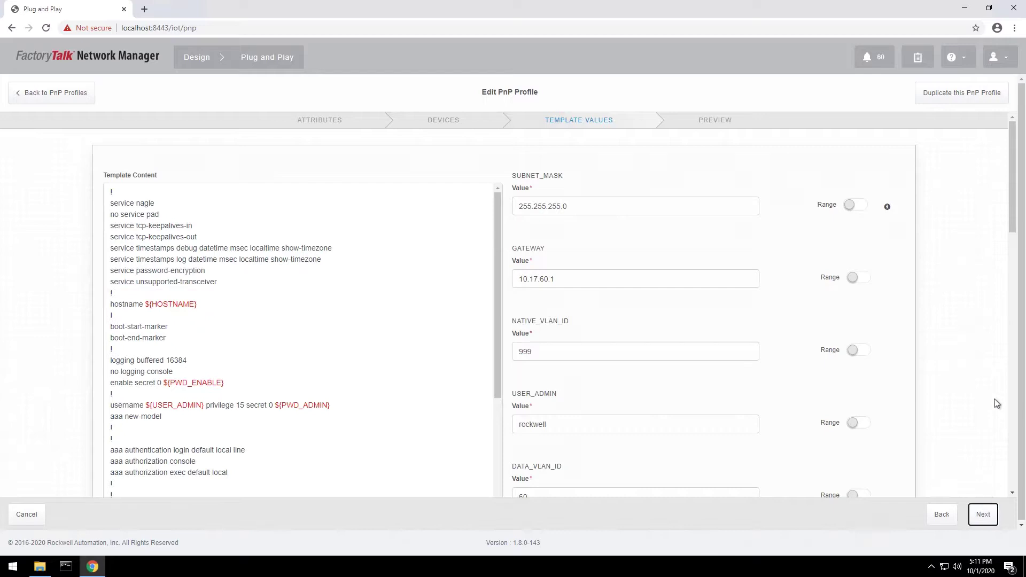
left_click_drag(1018, 211, 1024, 369)
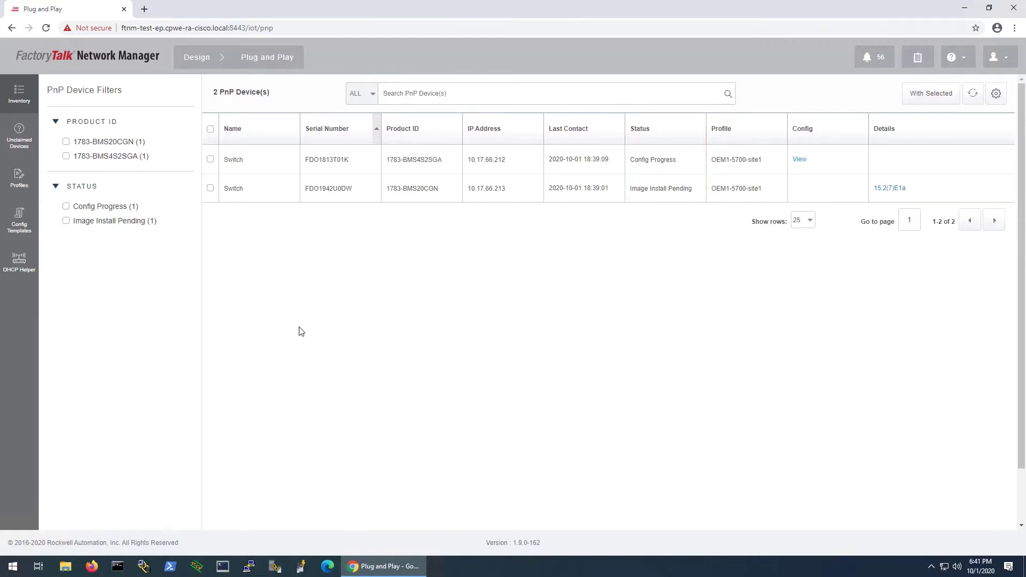
View the configuration being applied to the 1783-BMS4S2SGA switch in the Plug and Play inventory.
left_click(799, 160)
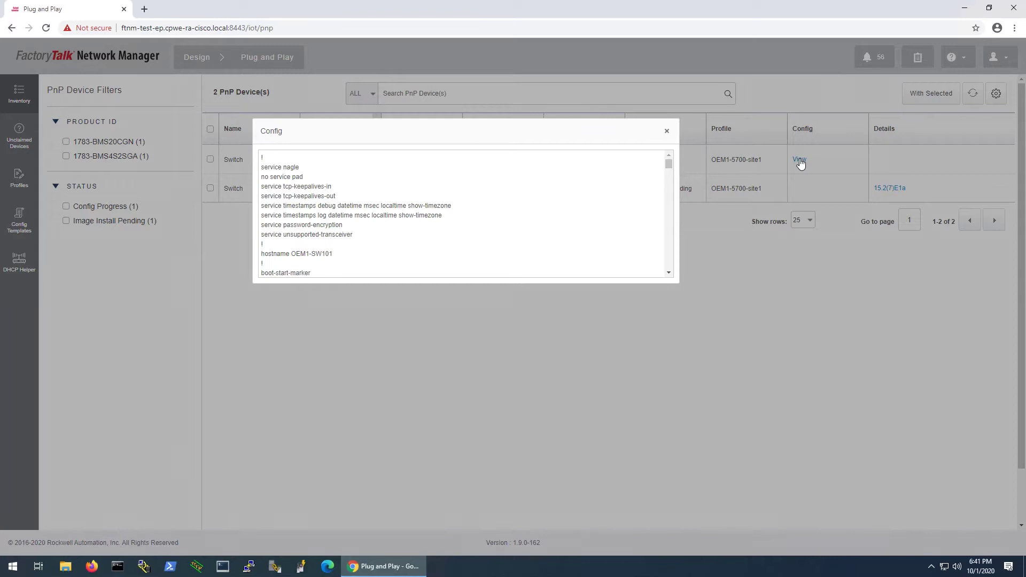